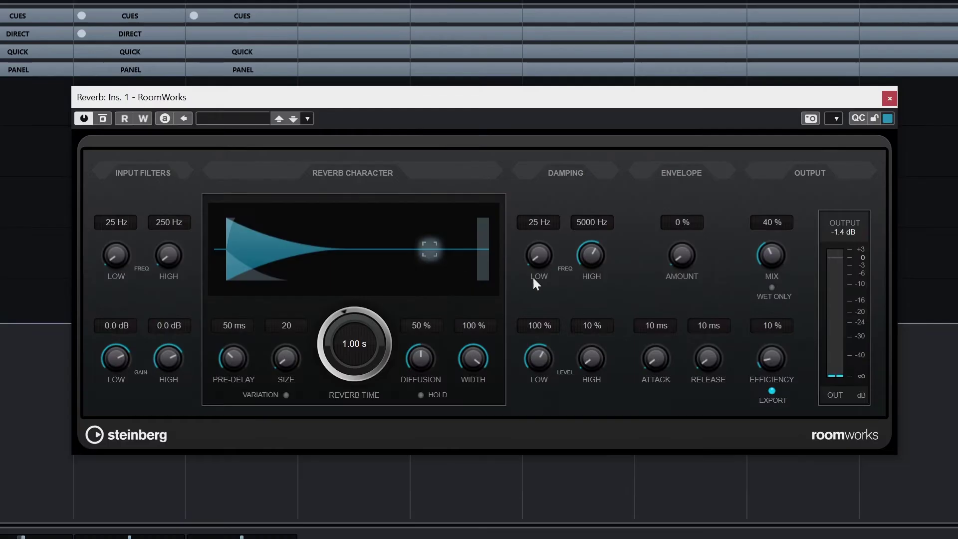
Adjust the RoomWorks reverb mix level, then stop playback
{"action": "left_click_drag", "start_coordinate": [774, 259], "coordinate": [774, 299]}
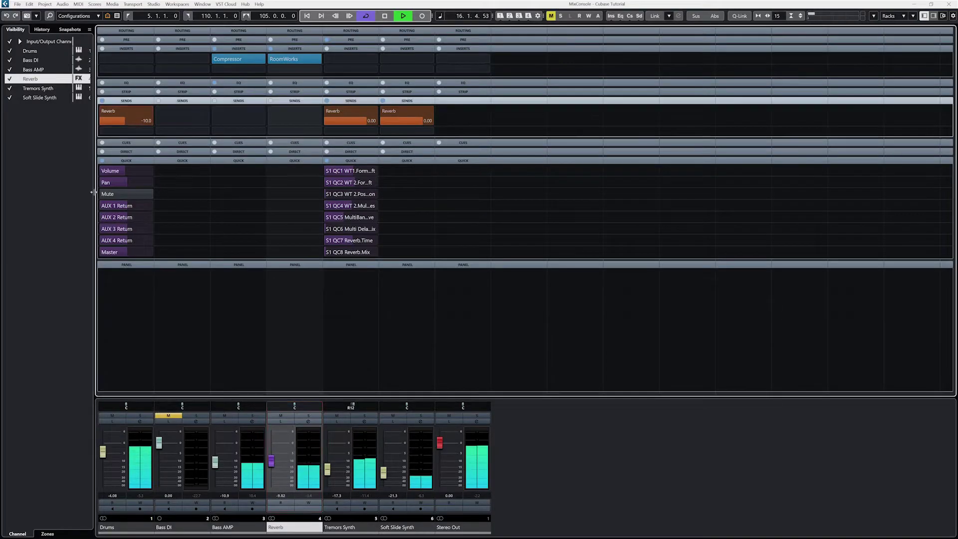
{"action": "scroll", "coordinate": [281, 457], "scroll_direction": "down", "scroll_amount": 5}
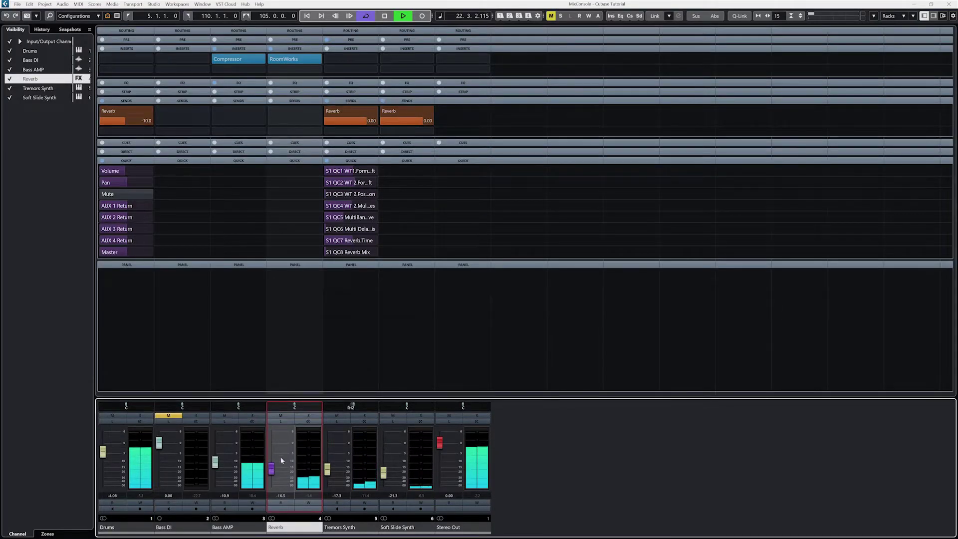
{"action": "left_click", "coordinate": [384, 18]}
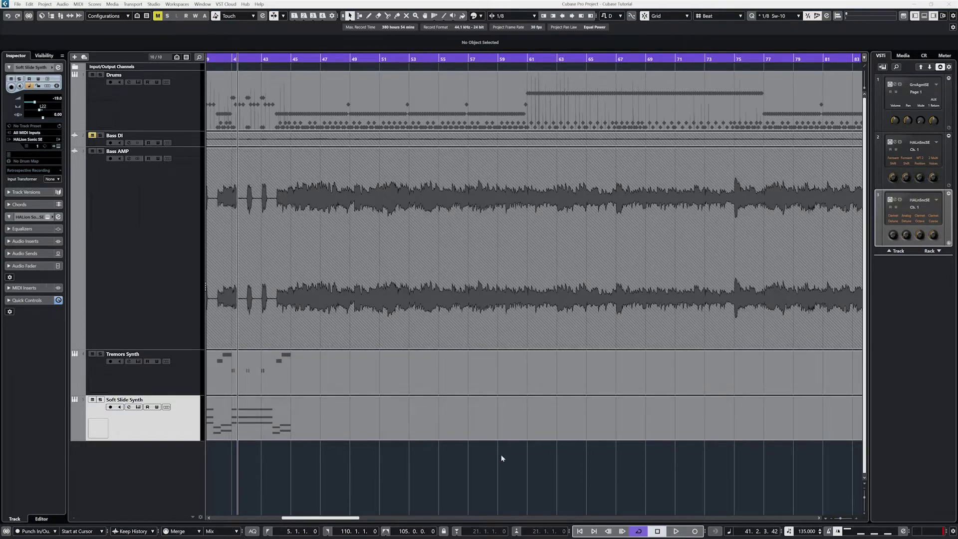
Return the playhead to bar 5 and bring up the MixConsole from the Studio menu
{"action": "left_click", "coordinate": [580, 531]}
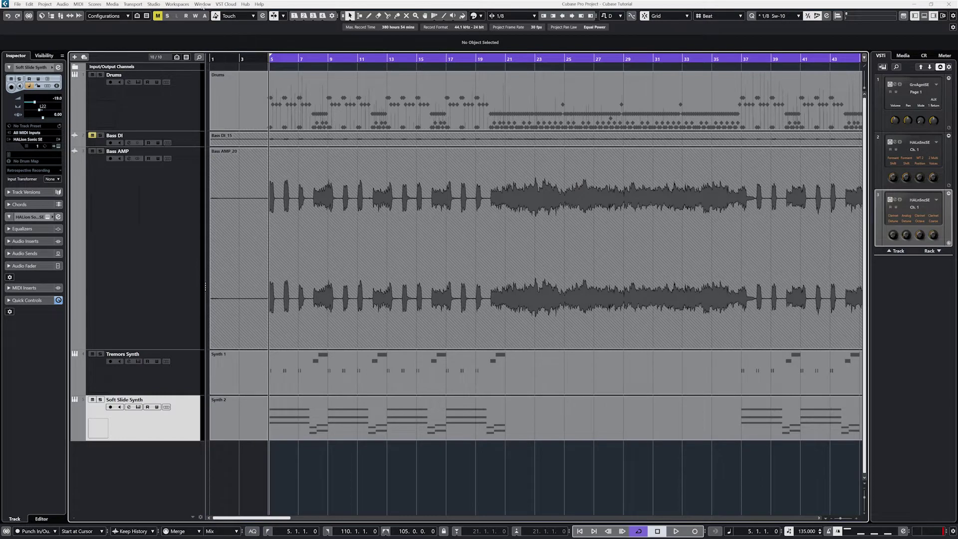
{"action": "left_click", "coordinate": [154, 4]}
{"action": "left_click", "coordinate": [166, 26]}
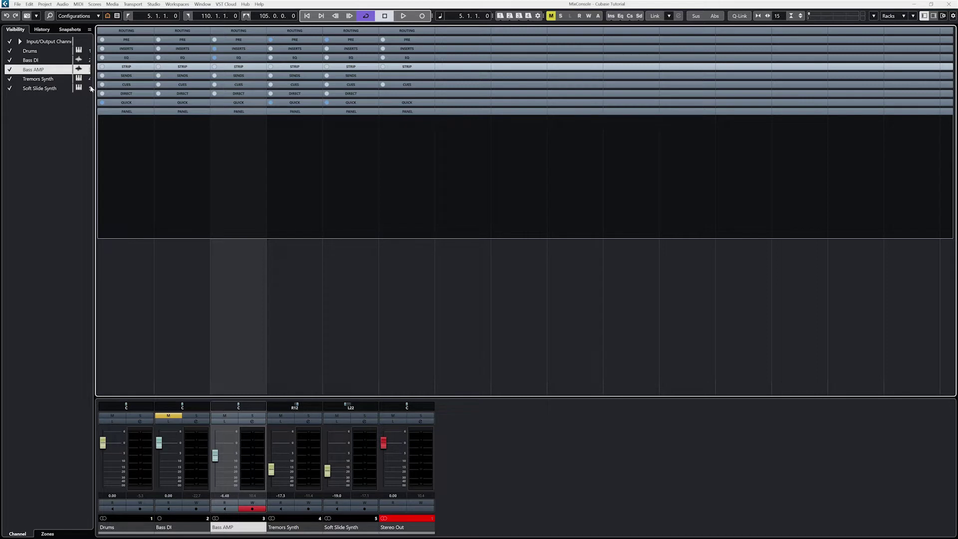
In Audio Connections' Group/FX tab, add an FX channel using the RoomWorks plug-in
{"action": "left_click", "coordinate": [154, 4]}
{"action": "left_click", "coordinate": [164, 15]}
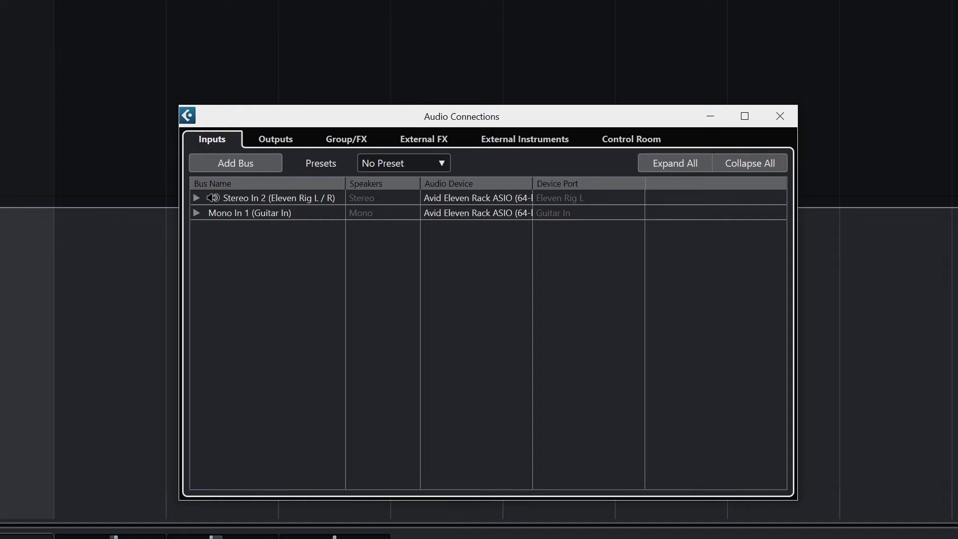
{"action": "left_click", "coordinate": [347, 139]}
{"action": "left_click", "coordinate": [391, 163]}
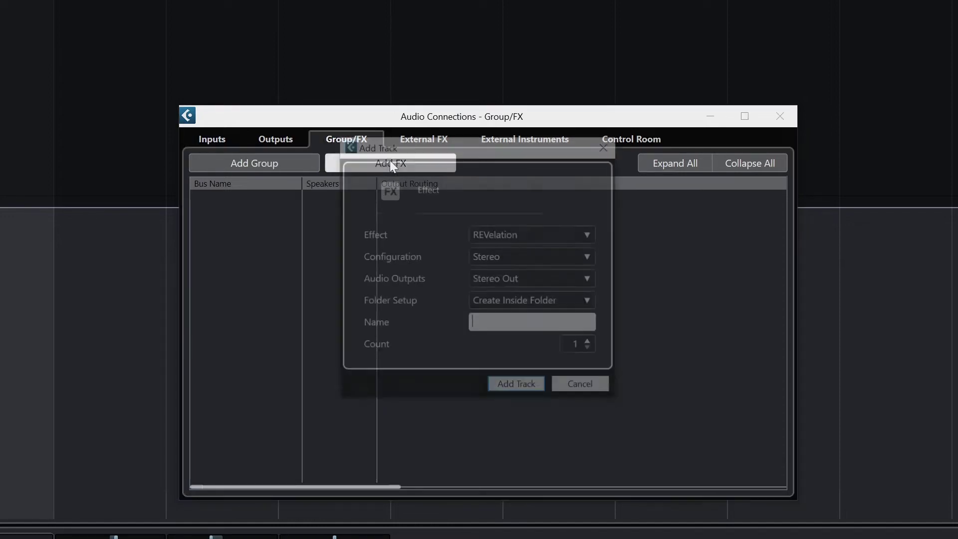
{"action": "left_click", "coordinate": [517, 233]}
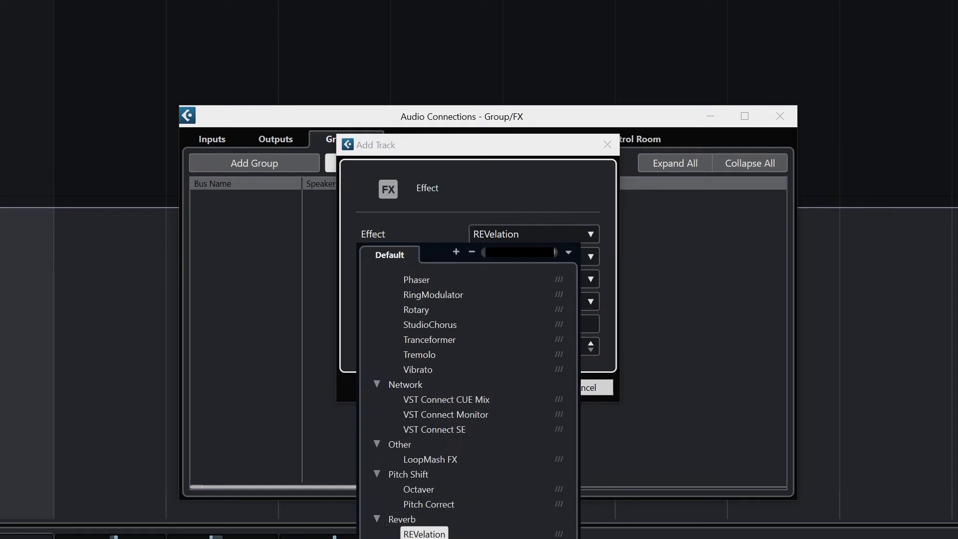
{"action": "left_click", "coordinate": [454, 482]}
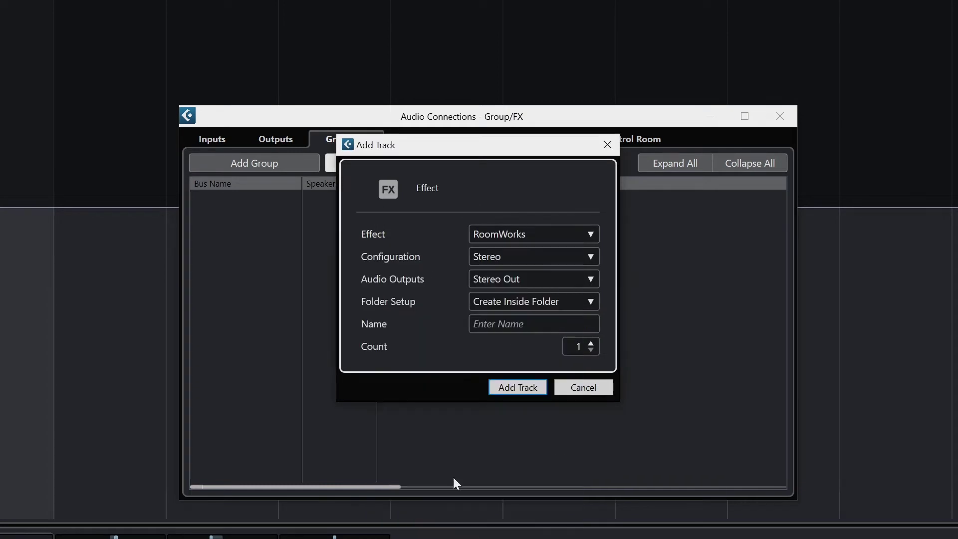
Place the FX channel outside a folder, output it to Stereo Out, and name it Reverb
{"action": "left_click", "coordinate": [505, 302]}
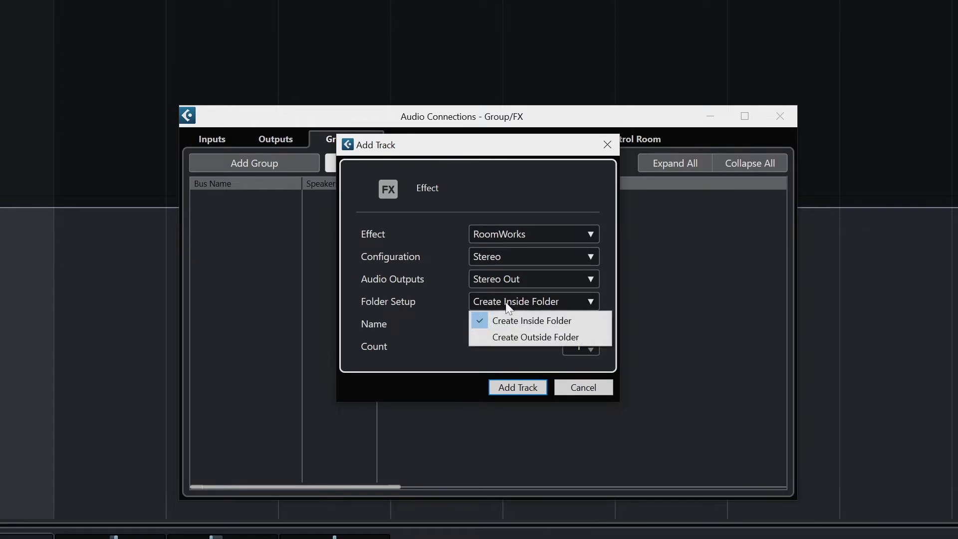
{"action": "left_click", "coordinate": [502, 339]}
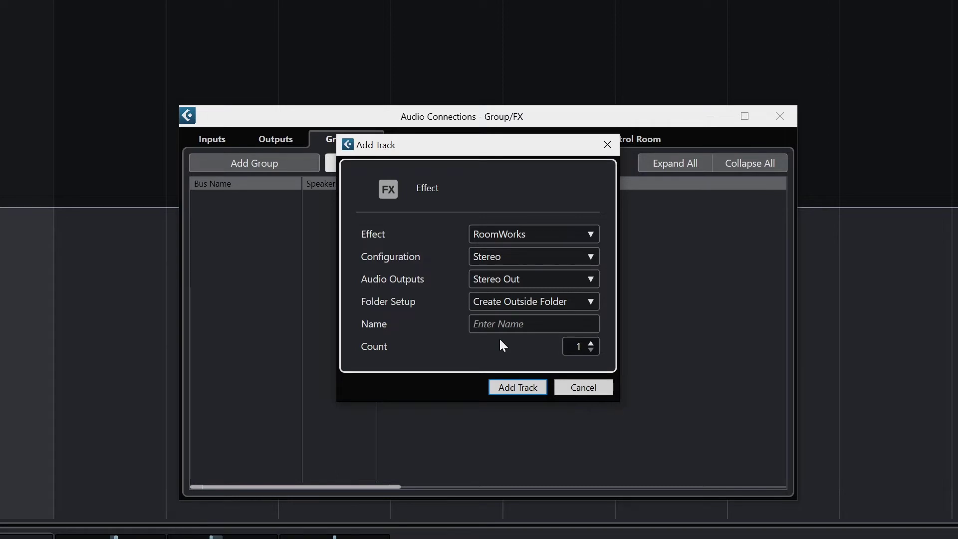
{"action": "left_click", "coordinate": [519, 278]}
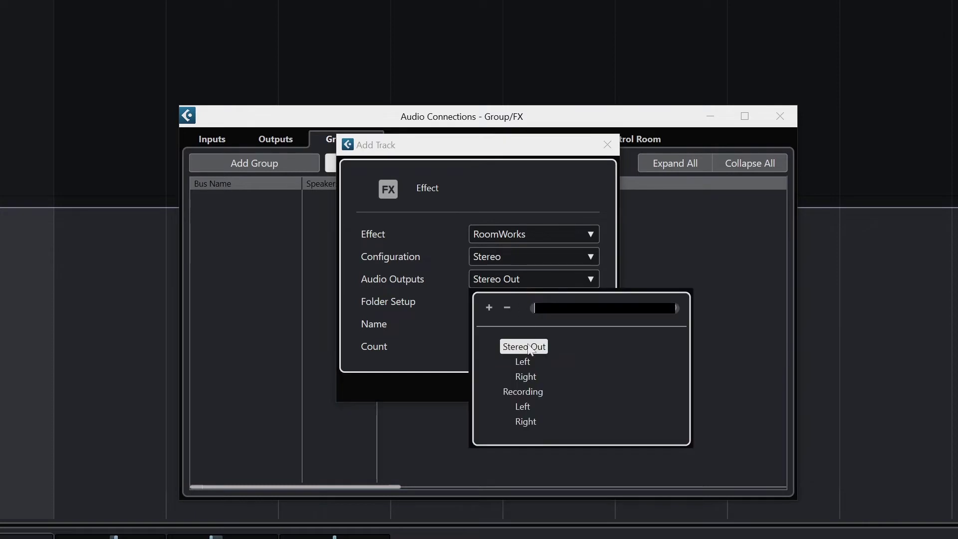
{"action": "left_click", "coordinate": [527, 348]}
{"action": "left_click", "coordinate": [530, 325]}
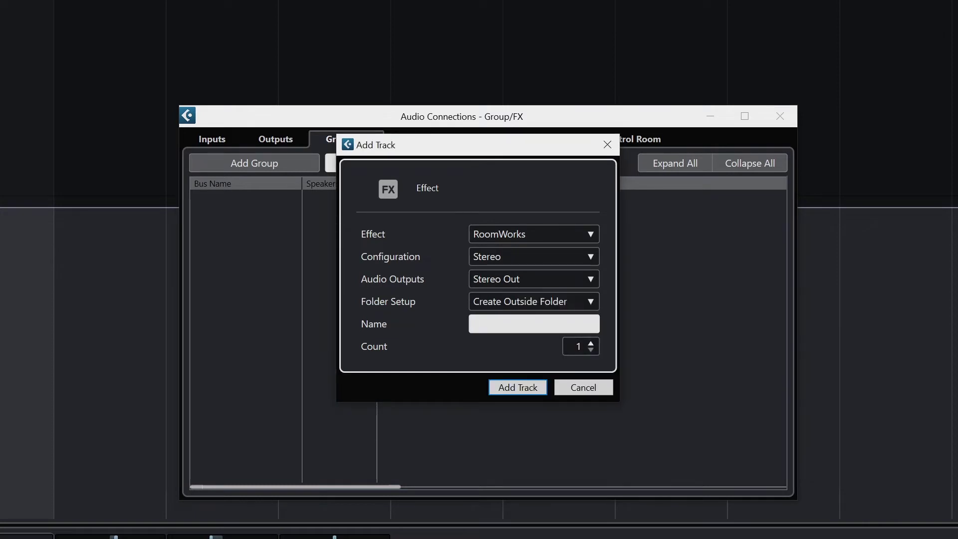
{"action": "type", "text": "Reverb"}
{"action": "left_click", "coordinate": [502, 391]}
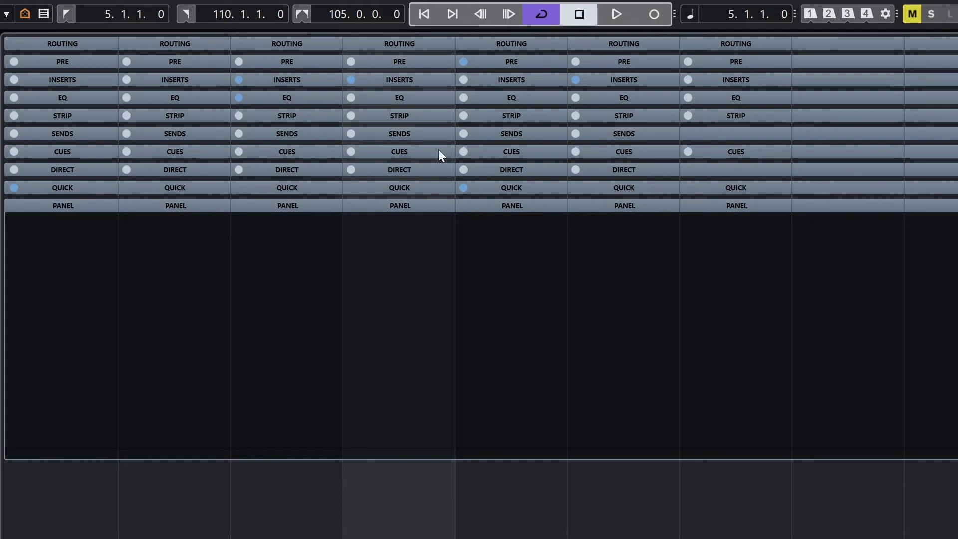
Route send 1 of Tremors Synth, Soft Slide Synth and Drums to Reverb and activate all three
{"action": "left_click", "coordinate": [426, 134]}
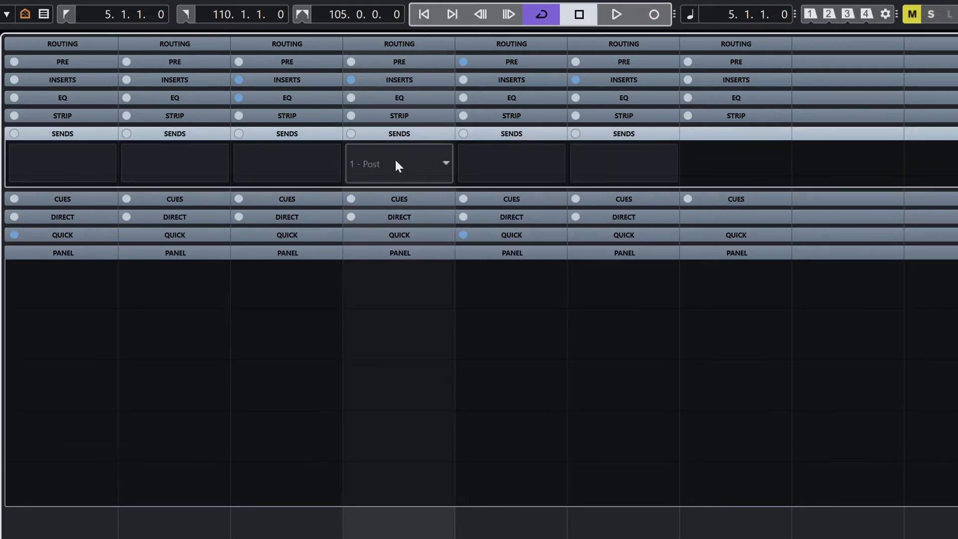
{"action": "left_click", "coordinate": [513, 165]}
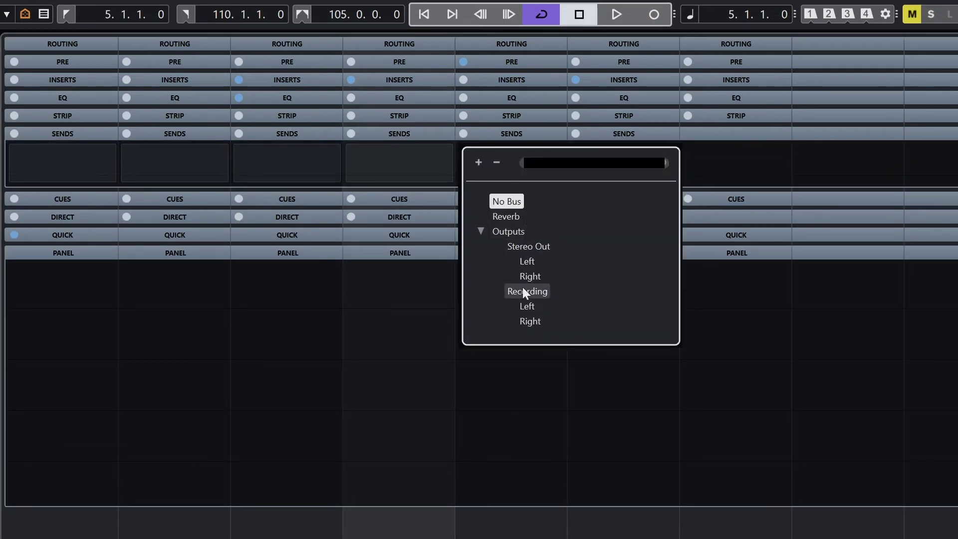
{"action": "left_click", "coordinate": [508, 212]}
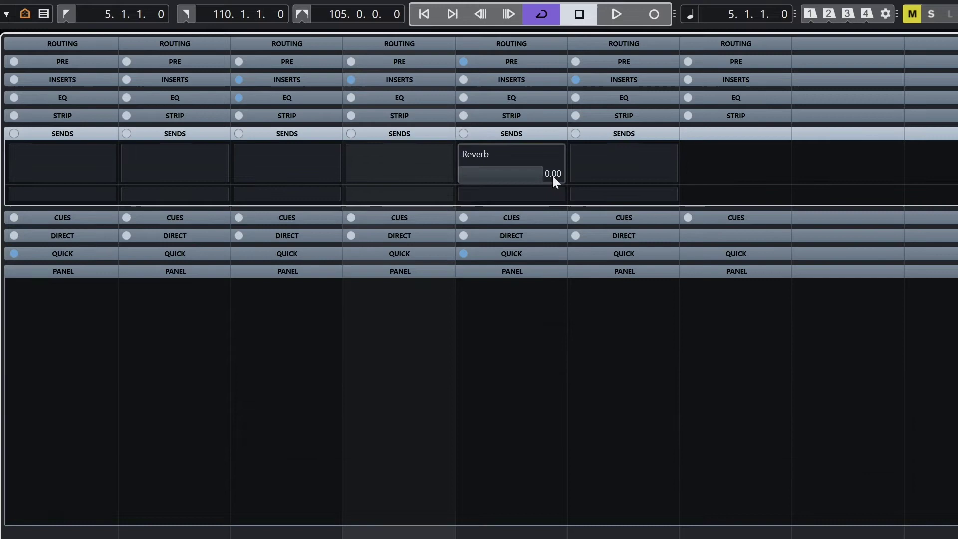
{"action": "left_click", "coordinate": [586, 148]}
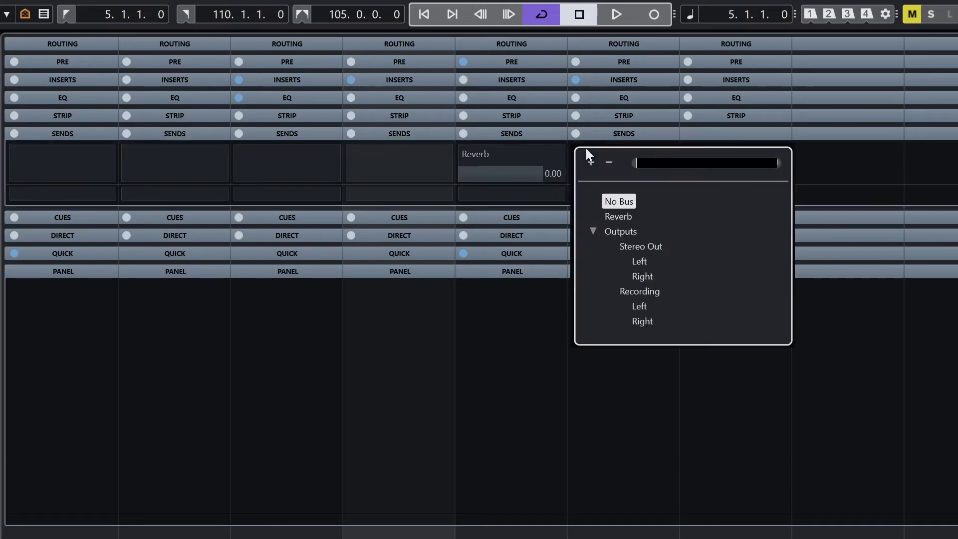
{"action": "left_click", "coordinate": [618, 215]}
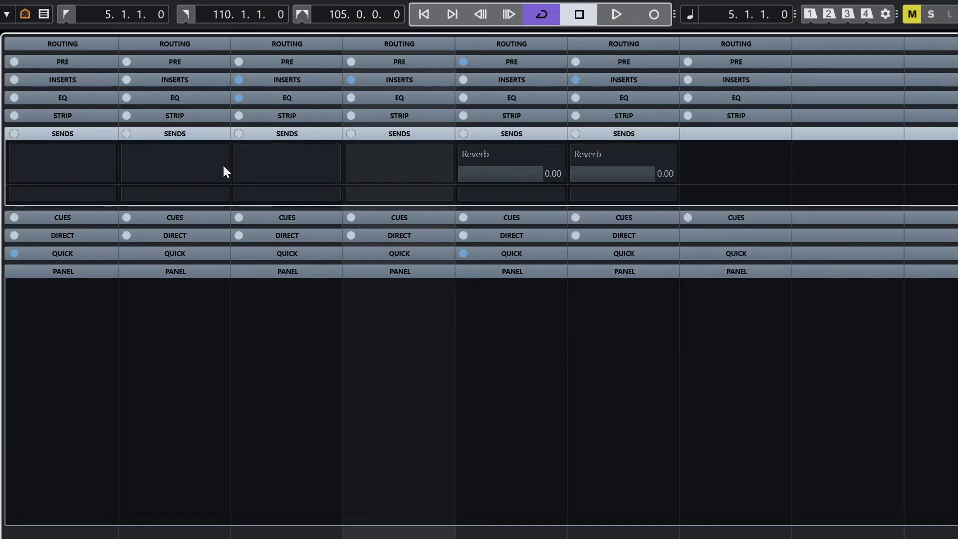
{"action": "left_click", "coordinate": [90, 160]}
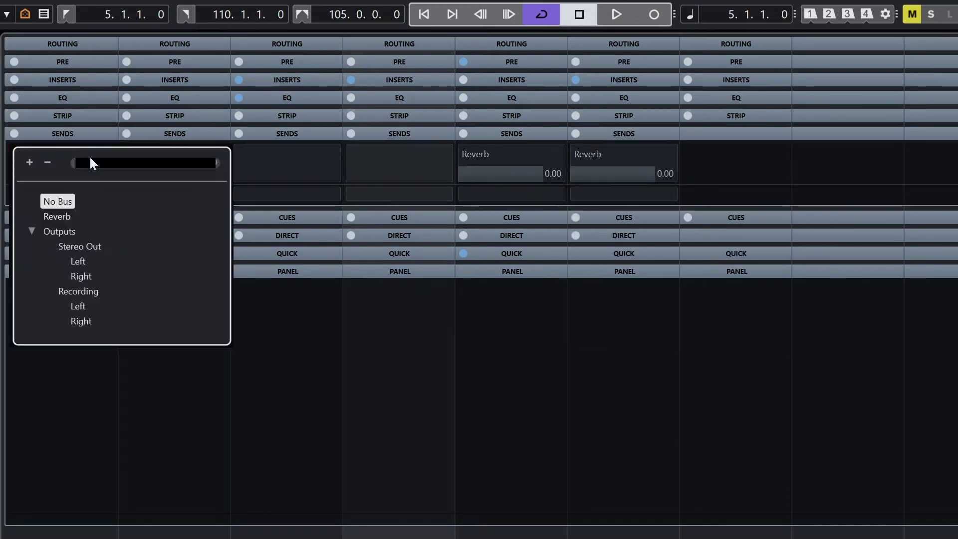
{"action": "left_click", "coordinate": [58, 218]}
{"action": "left_click", "coordinate": [18, 152]}
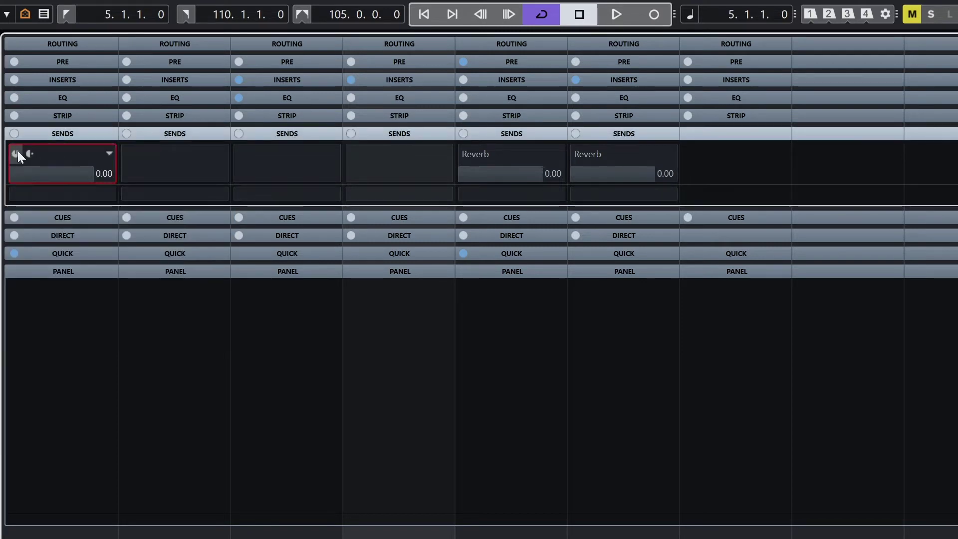
{"action": "left_click", "coordinate": [466, 152]}
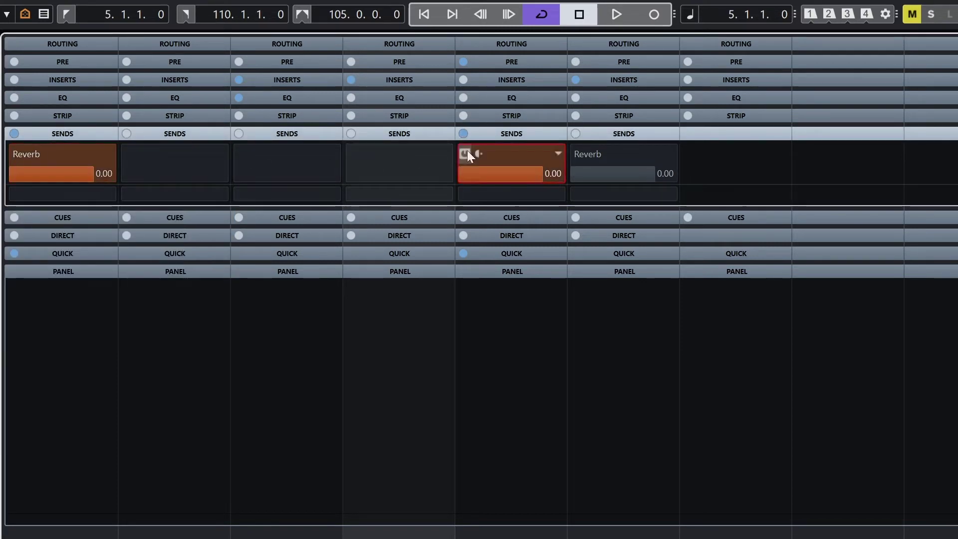
{"action": "left_click", "coordinate": [578, 155]}
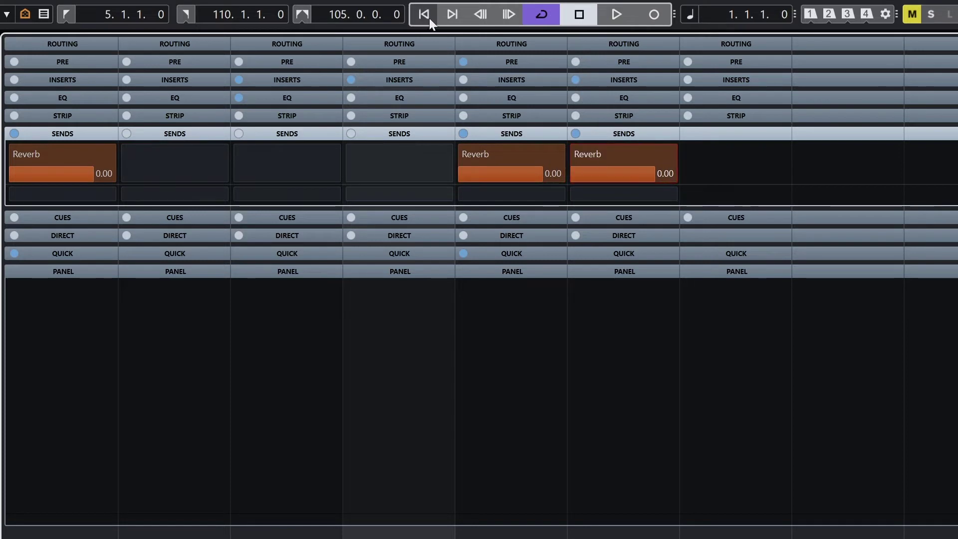
Audition the reverb during playback, then open the Reverb channel's RoomWorks insert editor
{"action": "left_click", "coordinate": [603, 15]}
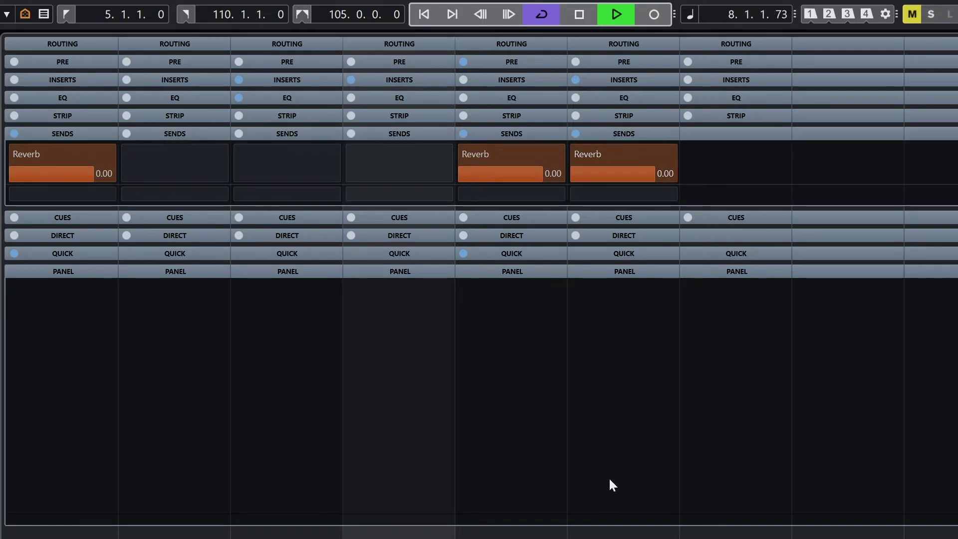
{"action": "left_click", "coordinate": [579, 16]}
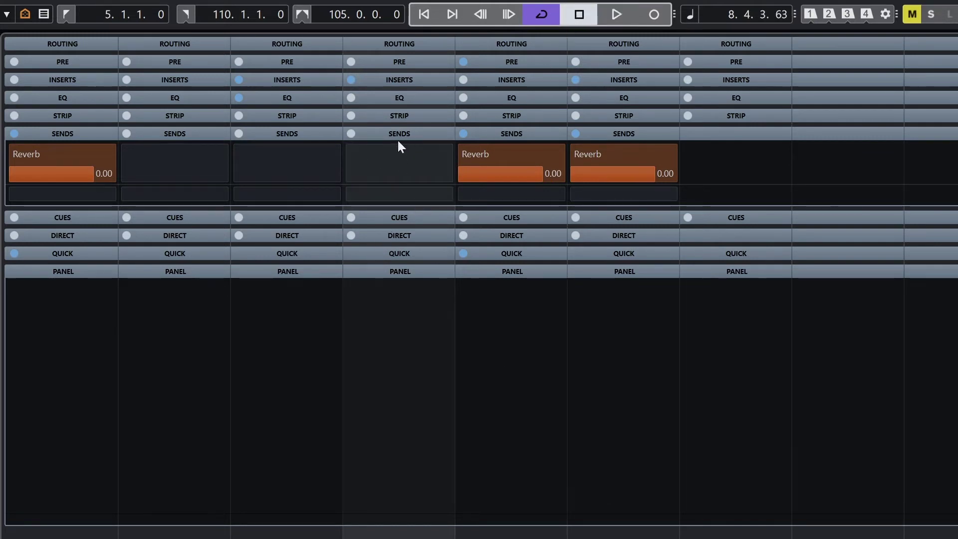
{"action": "left_click", "coordinate": [388, 80]}
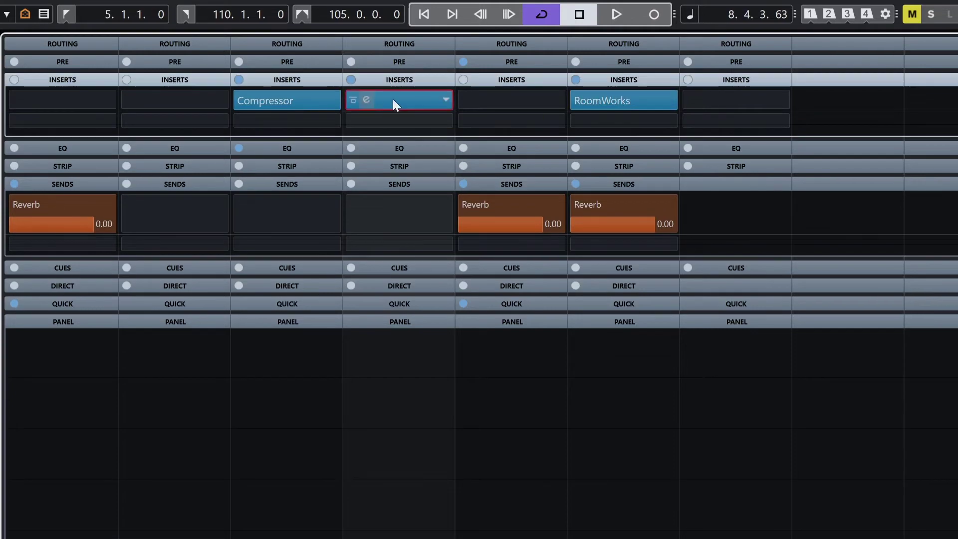
{"action": "left_click", "coordinate": [369, 99]}
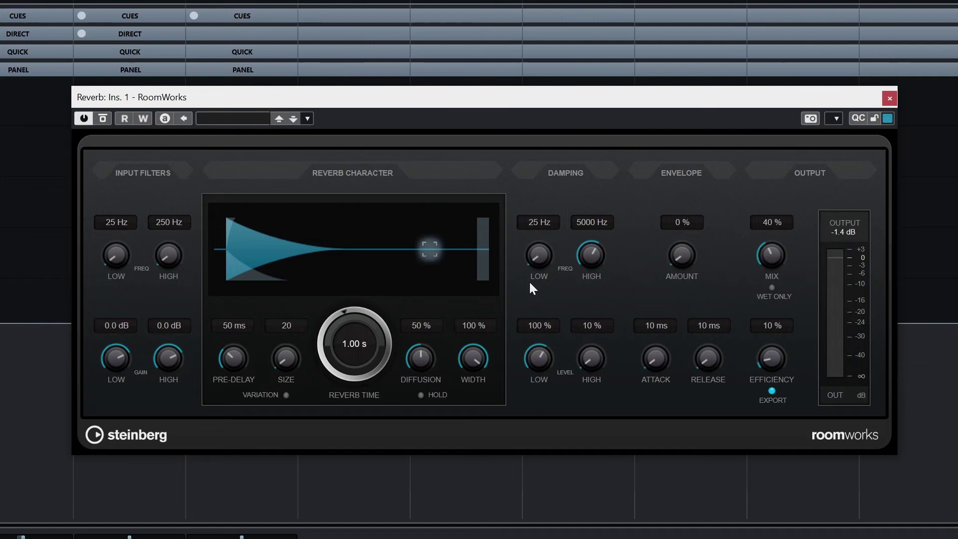
Turn the RoomWorks Mix knob up to 100%
{"action": "left_click_drag", "start_coordinate": [771, 254], "coordinate": [826, 157]}
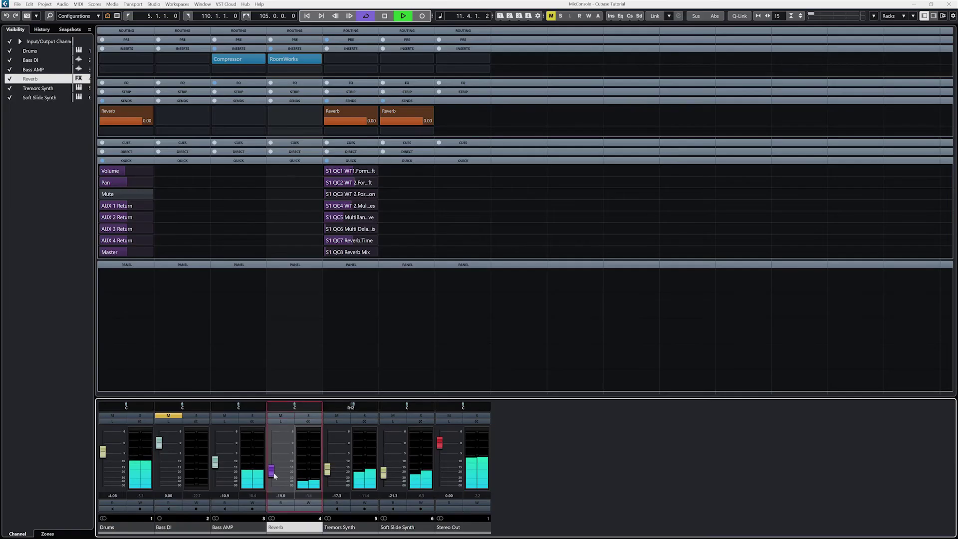
Drop the Drums Reverb send slider to -10.0 and pull the Reverb fader to -16.5 dB
{"action": "left_click_drag", "start_coordinate": [274, 474], "coordinate": [278, 466]}
{"action": "left_click", "coordinate": [137, 123]}
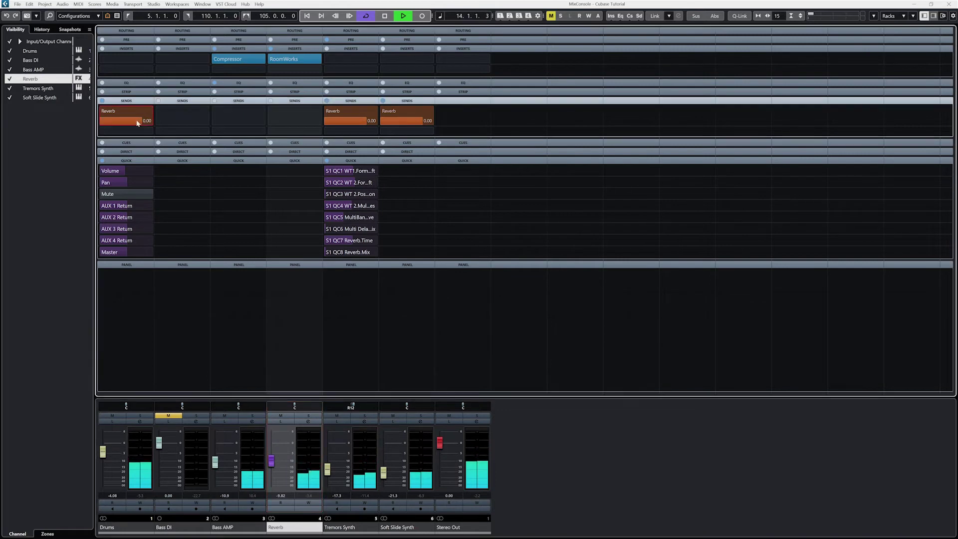
{"action": "left_click_drag", "start_coordinate": [138, 122], "coordinate": [111, 126]}
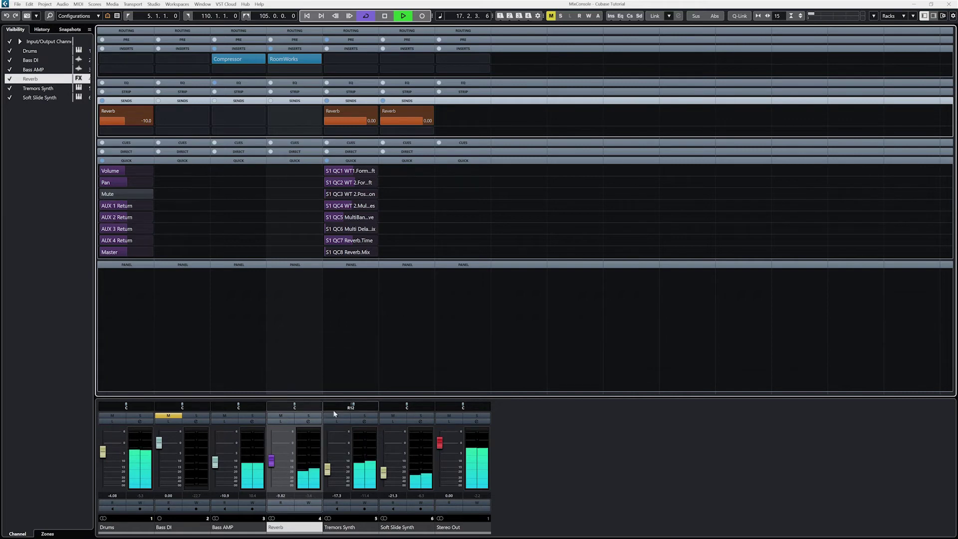
{"action": "left_click_drag", "start_coordinate": [272, 460], "coordinate": [271, 468]}
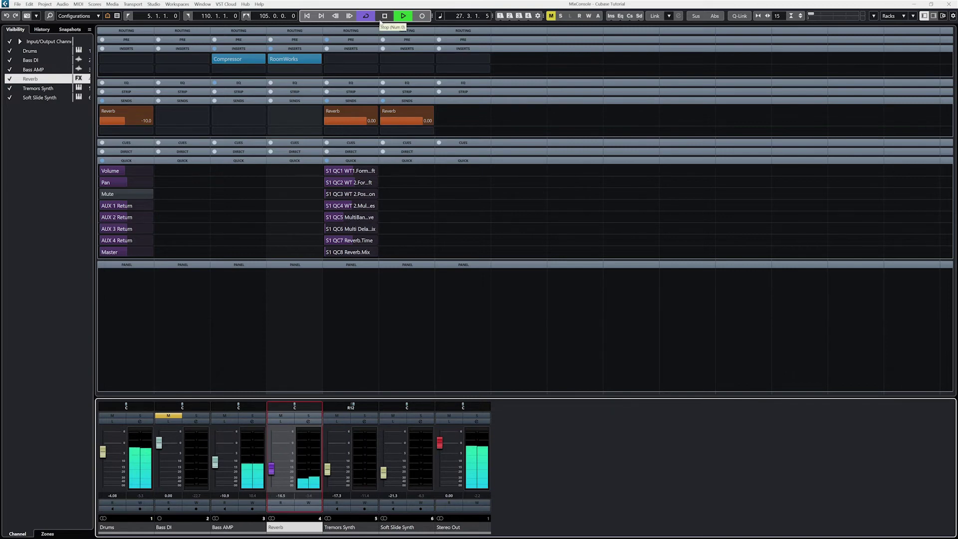
Stop playback and set the Tremors Synth and Soft Slide Synth send slots to No Bus
{"action": "left_click", "coordinate": [383, 19]}
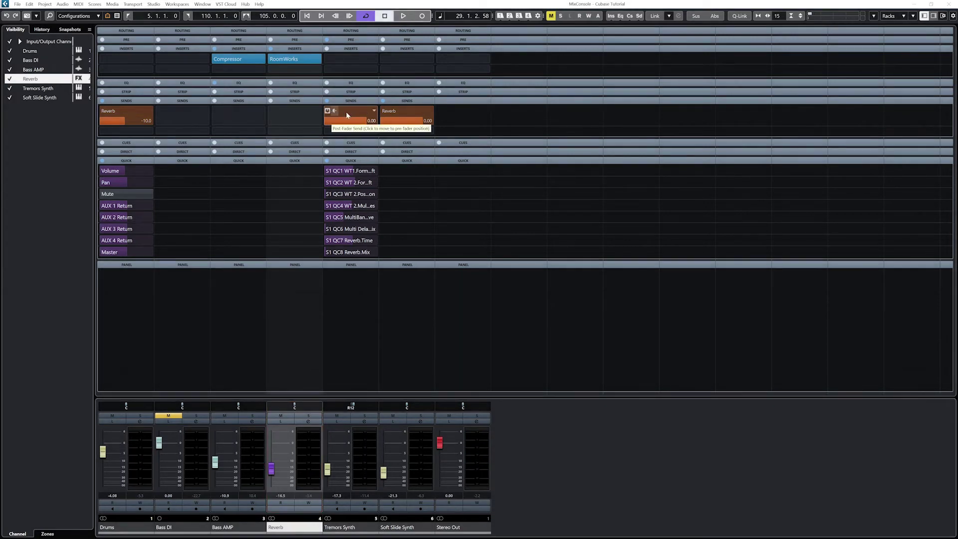
{"action": "left_click", "coordinate": [373, 111]}
{"action": "left_click", "coordinate": [415, 113]}
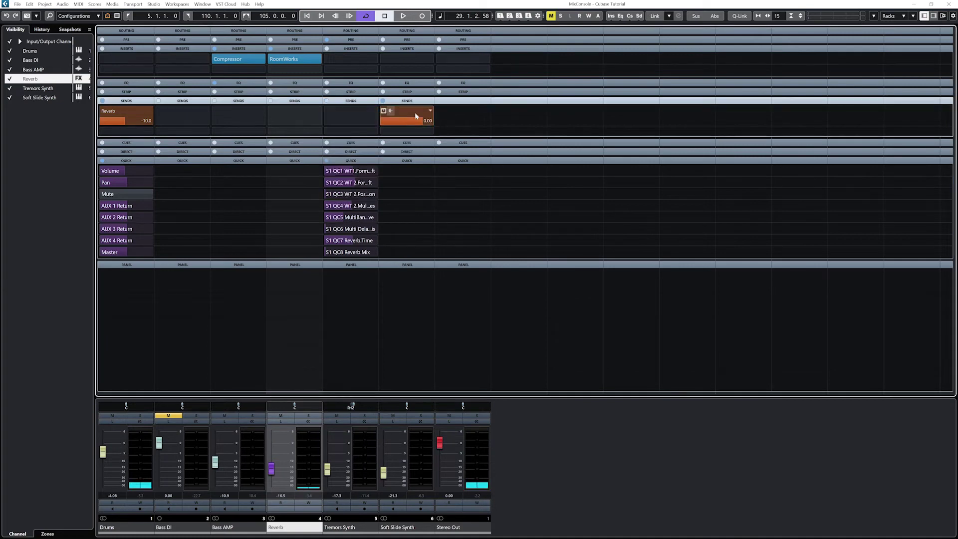
{"action": "left_click", "coordinate": [421, 124]}
{"action": "key", "text": "Escape"}
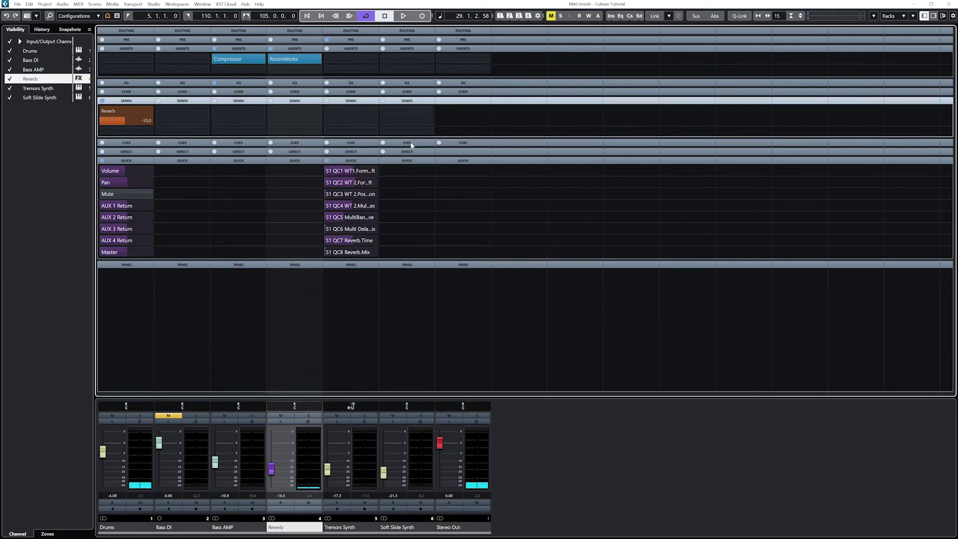
Add a stereo group in Audio Connections named Synths, outputting to Stereo Out
{"action": "left_click", "coordinate": [155, 4]}
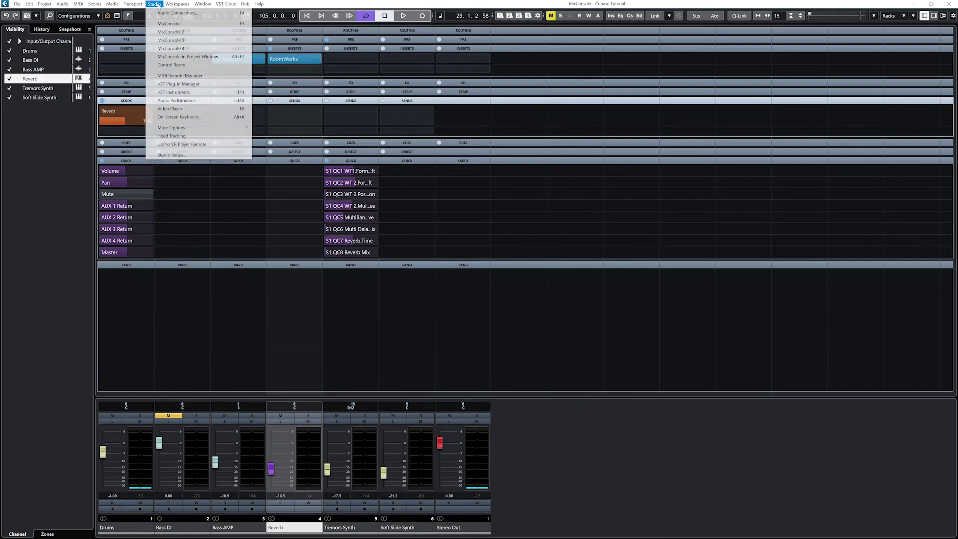
{"action": "left_click", "coordinate": [165, 13]}
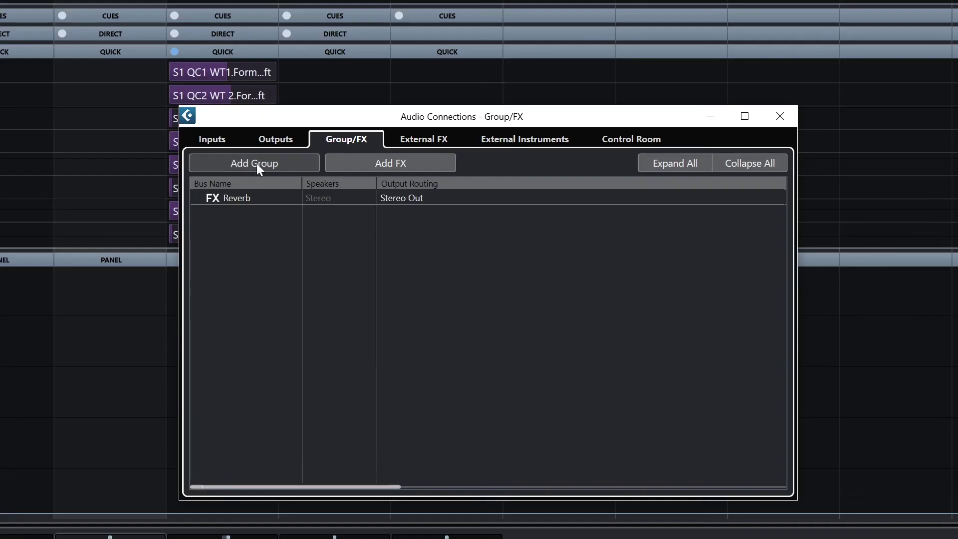
{"action": "left_click", "coordinate": [256, 164]}
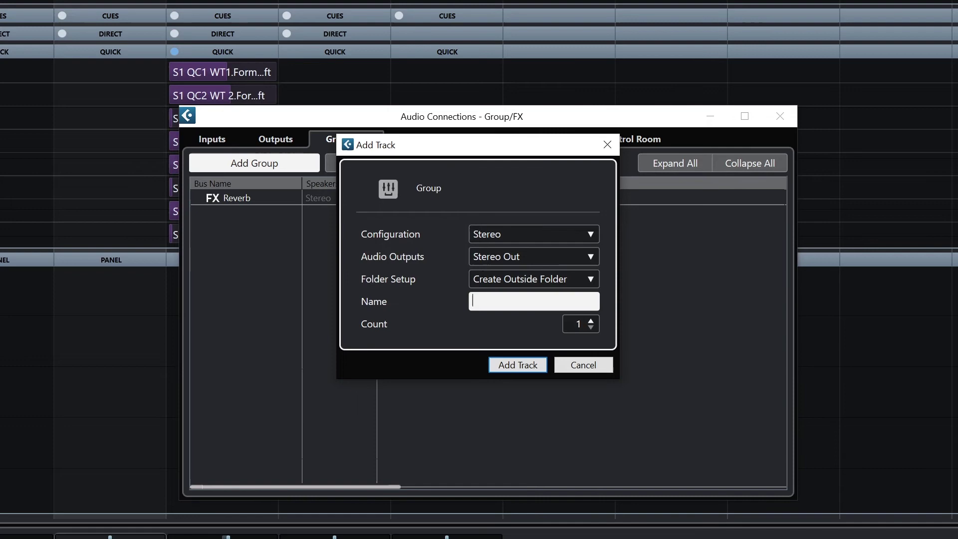
{"action": "type", "text": "Synths"}
{"action": "key", "text": "Return"}
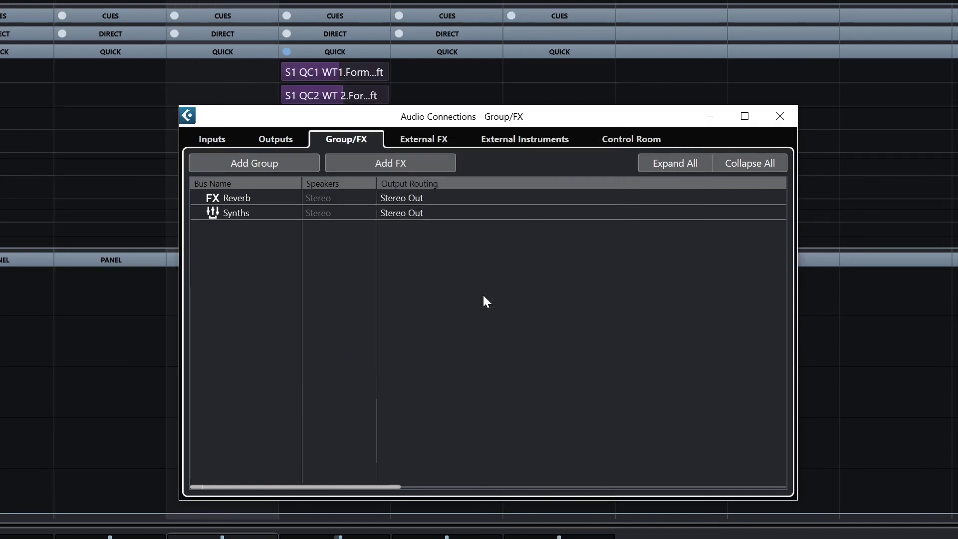
Close Audio Connections and set both synth channels' outputs to Groups - Synths
{"action": "left_click", "coordinate": [780, 116]}
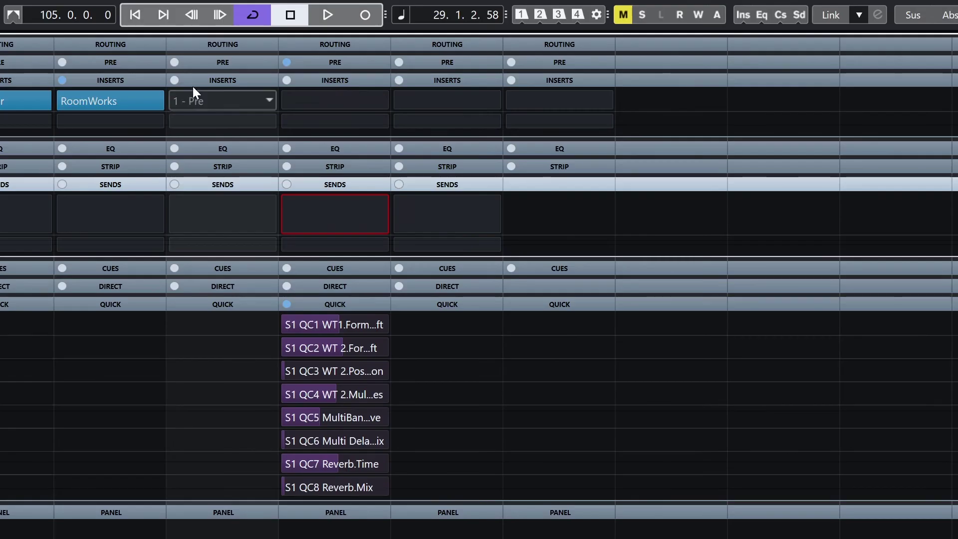
{"action": "left_click", "coordinate": [304, 43]}
{"action": "left_click", "coordinate": [307, 87]}
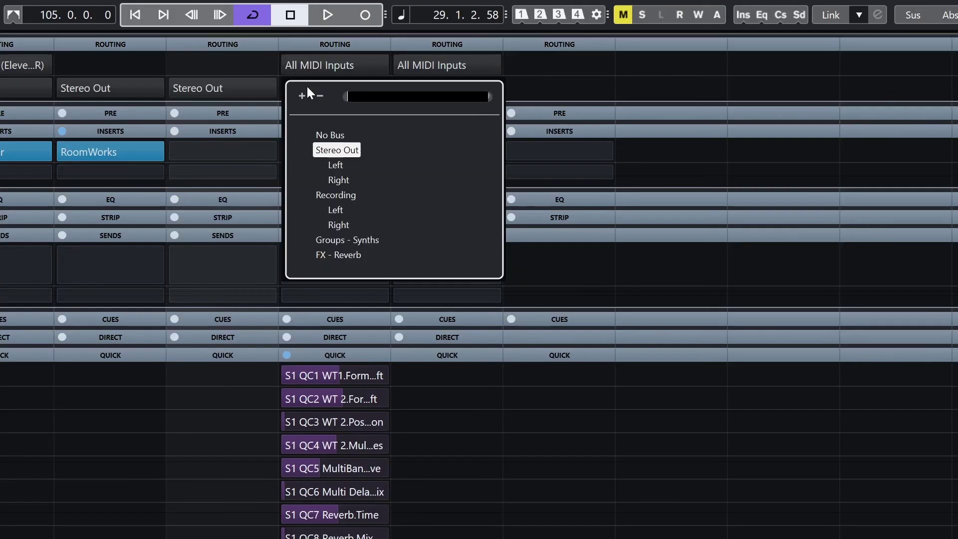
{"action": "left_click", "coordinate": [337, 240]}
{"action": "left_click", "coordinate": [412, 89]}
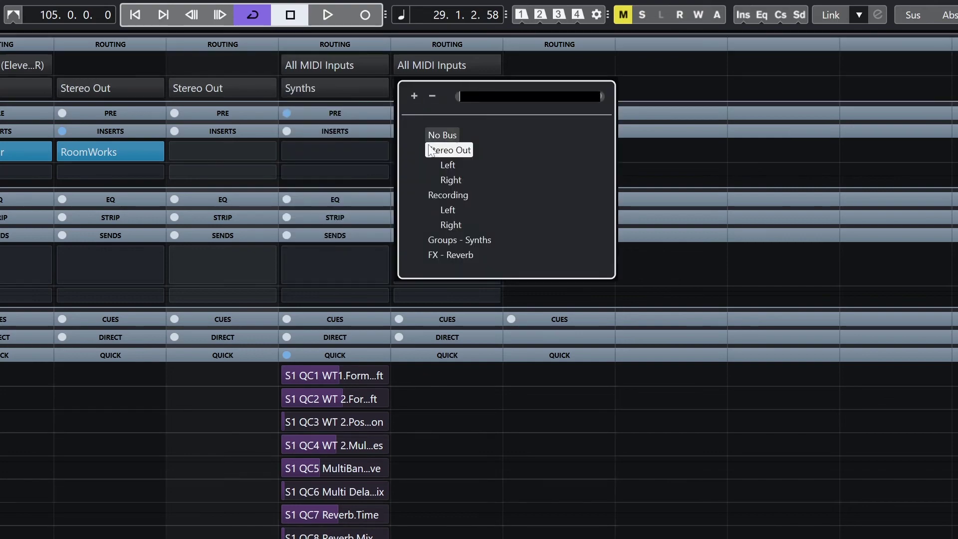
{"action": "left_click", "coordinate": [452, 239]}
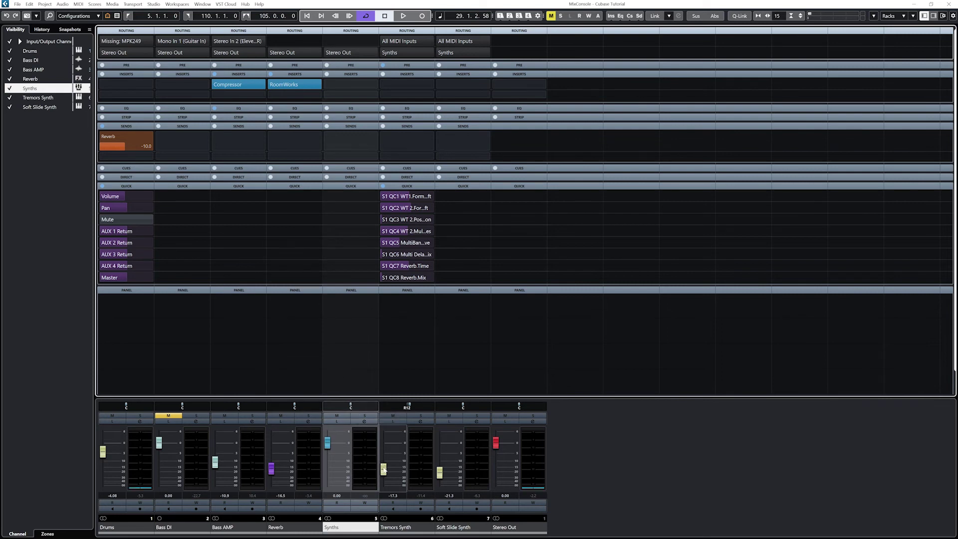
Set both synth volumes to 0 dB, solo the Synths group, play, and reset the Stereo Out peak
{"action": "left_click", "coordinate": [400, 495]}
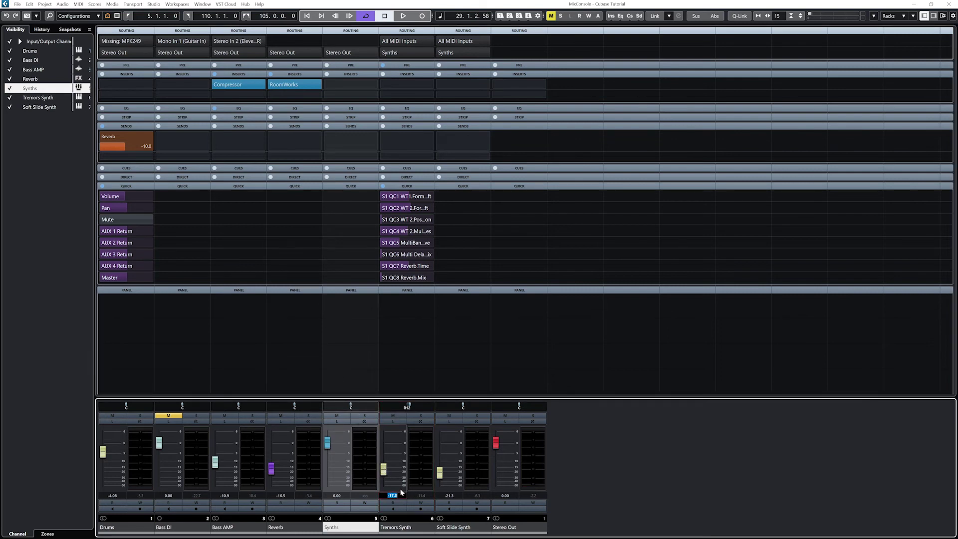
{"action": "type", "text": "0"}
{"action": "left_click", "coordinate": [454, 496]}
{"action": "type", "text": "0"}
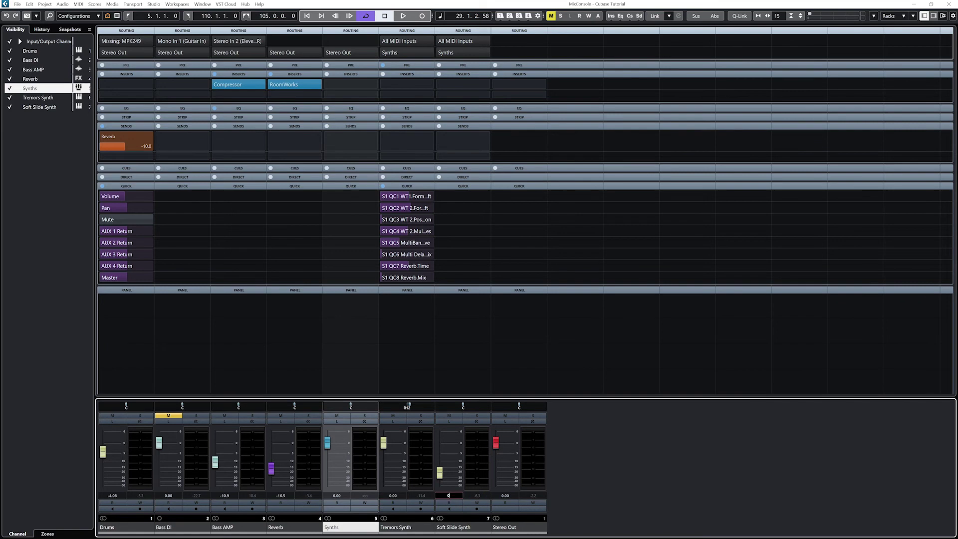
{"action": "key", "text": "Return"}
{"action": "left_click", "coordinate": [364, 415]}
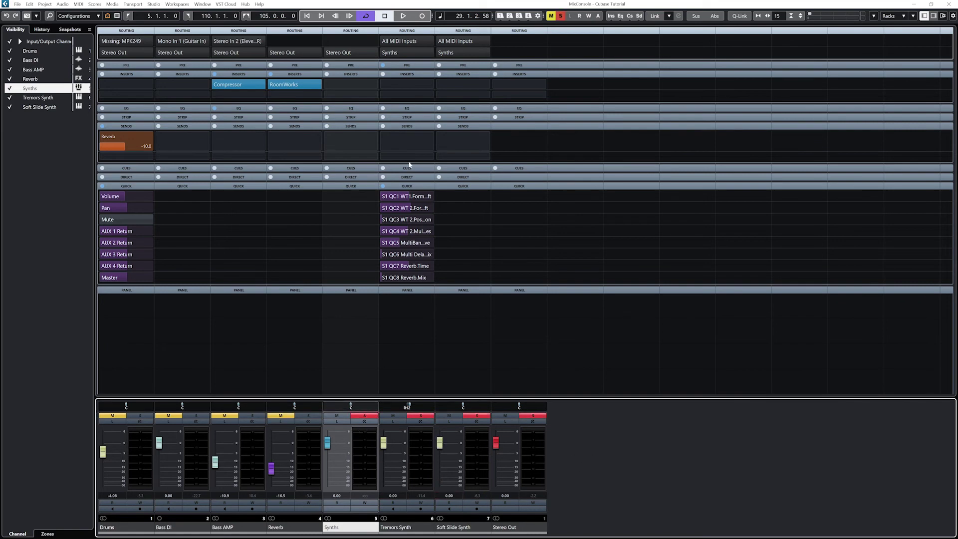
{"action": "left_click", "coordinate": [403, 15]}
{"action": "left_click", "coordinate": [657, 454]}
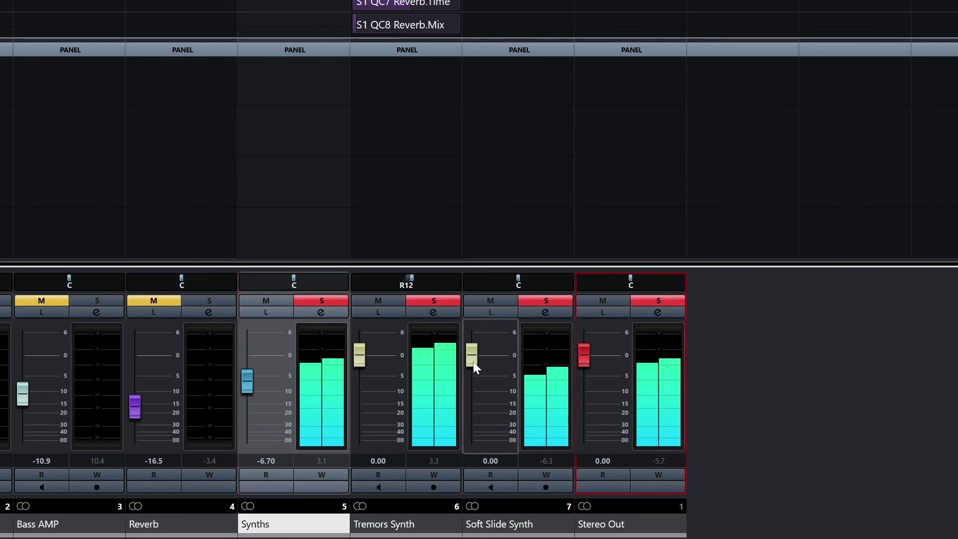
Unsolo Synths and set Tremors Synth to -3.24, Soft Slide Synth to -11.8, Synths group to -11.5 dB
{"action": "left_click_drag", "start_coordinate": [355, 356], "coordinate": [353, 370]}
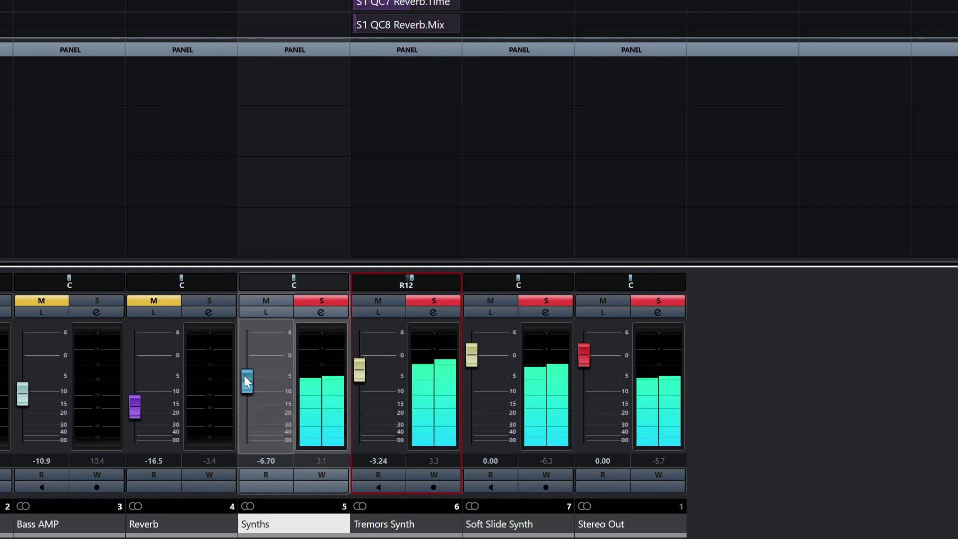
{"action": "left_click_drag", "start_coordinate": [244, 375], "coordinate": [251, 408]}
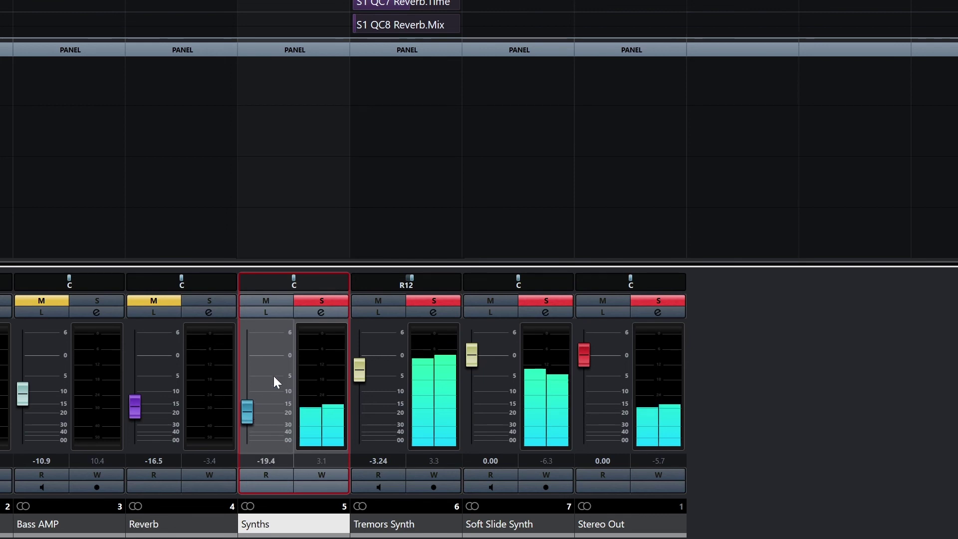
{"action": "left_click", "coordinate": [321, 301]}
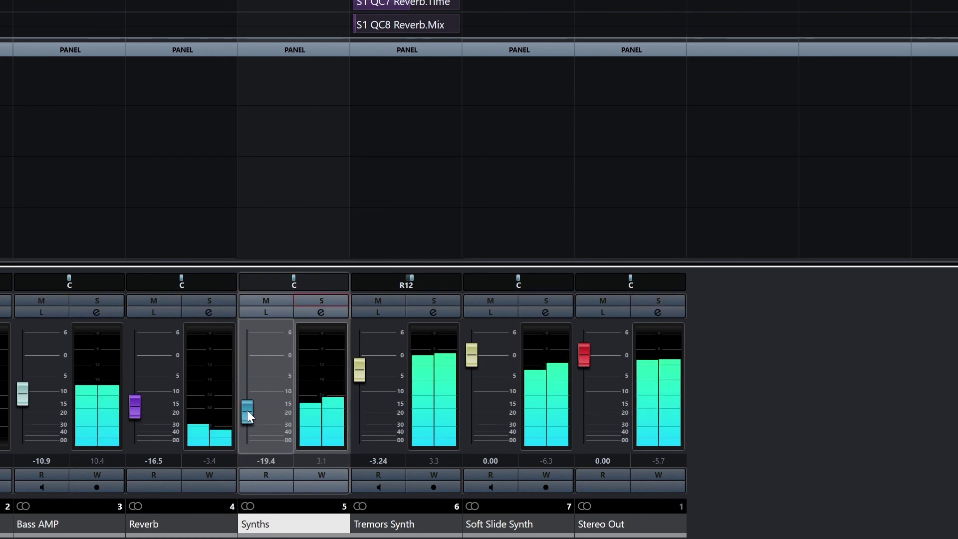
{"action": "left_click_drag", "start_coordinate": [248, 412], "coordinate": [250, 405]}
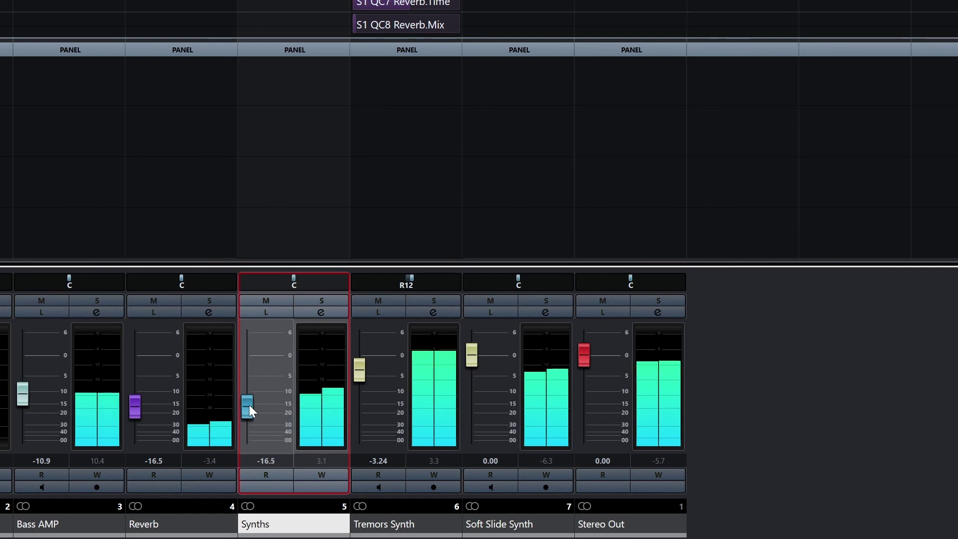
{"action": "left_click_drag", "start_coordinate": [473, 361], "coordinate": [472, 387]}
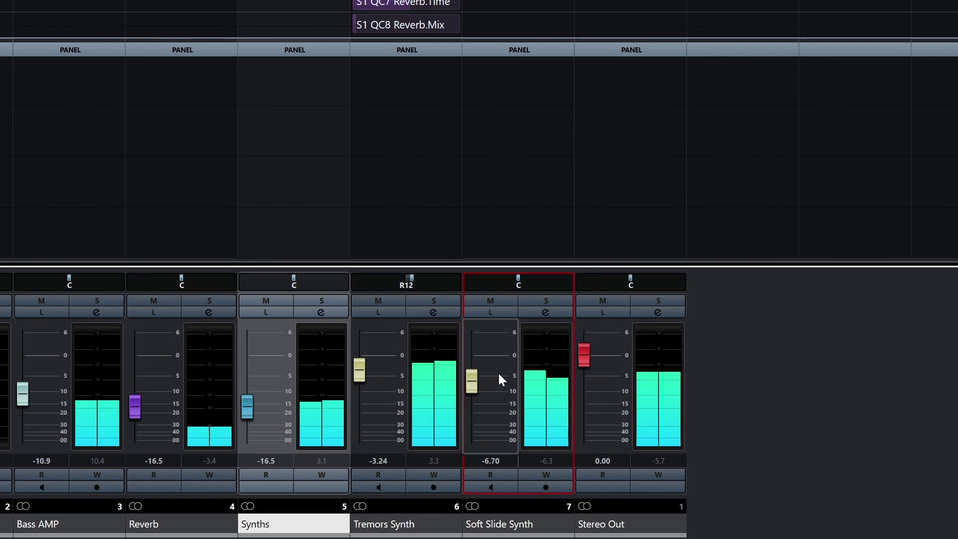
{"action": "left_click_drag", "start_coordinate": [464, 384], "coordinate": [467, 397]}
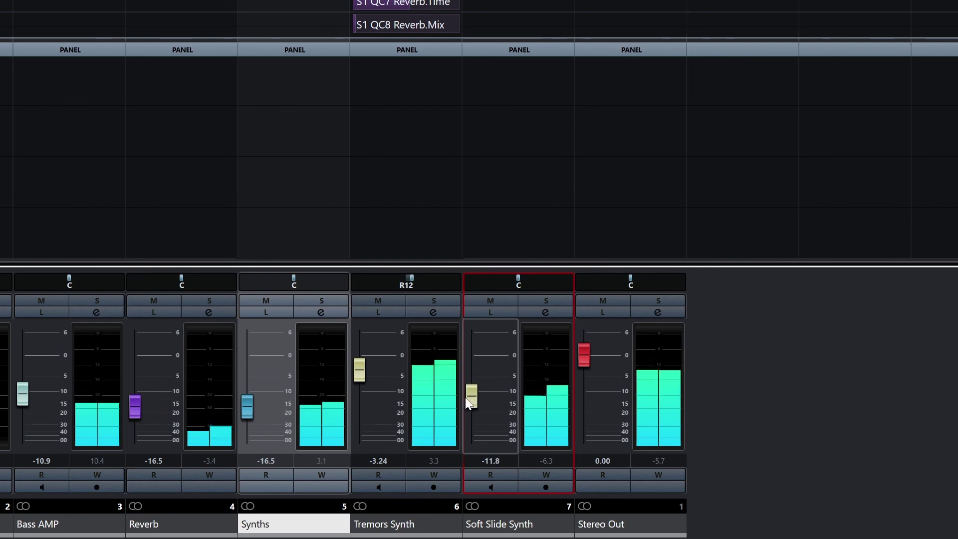
{"action": "left_click_drag", "start_coordinate": [247, 412], "coordinate": [250, 402]}
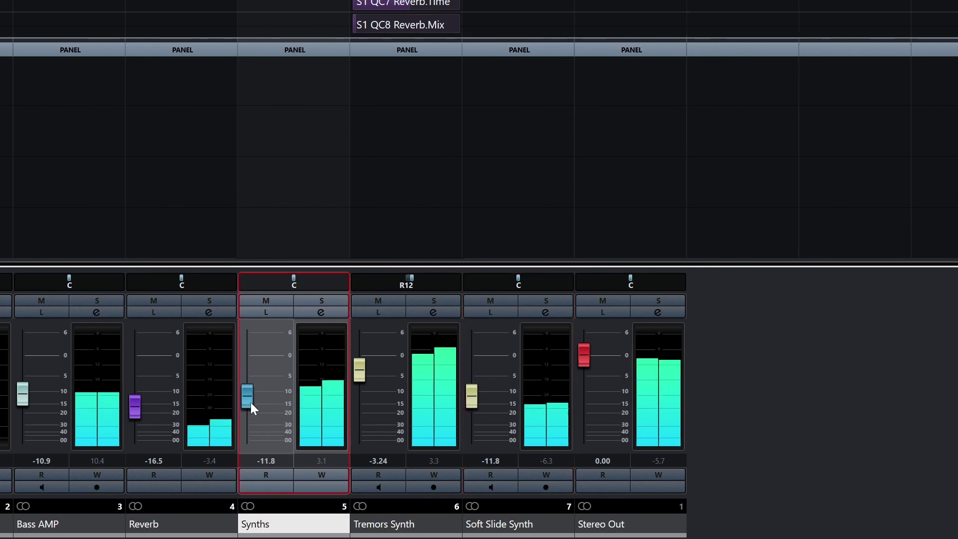